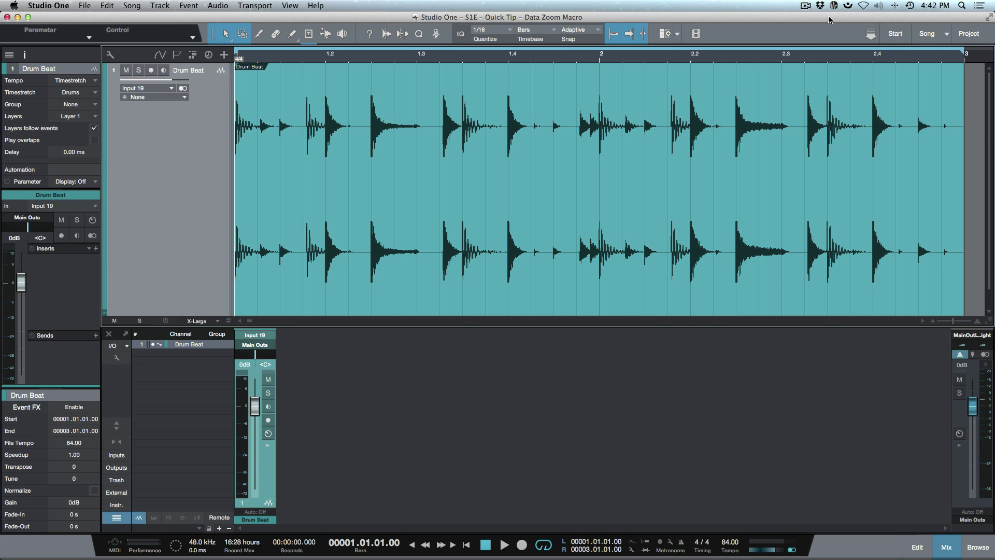
Magnify the Drum Beat waveform's height, then zoom into the short stretch around bar 1.4.
key("ctrl+alt+Up")
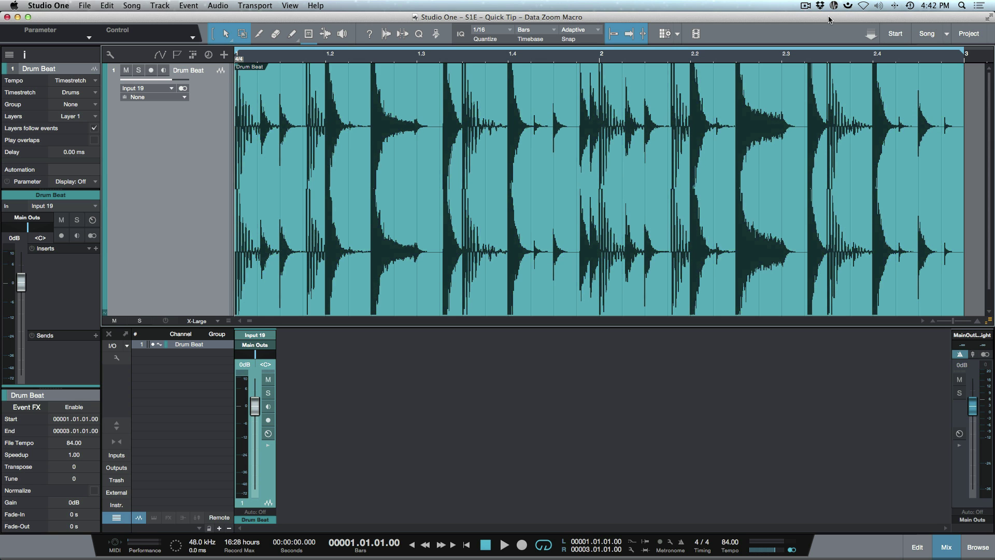
key("ctrl+alt+Down")
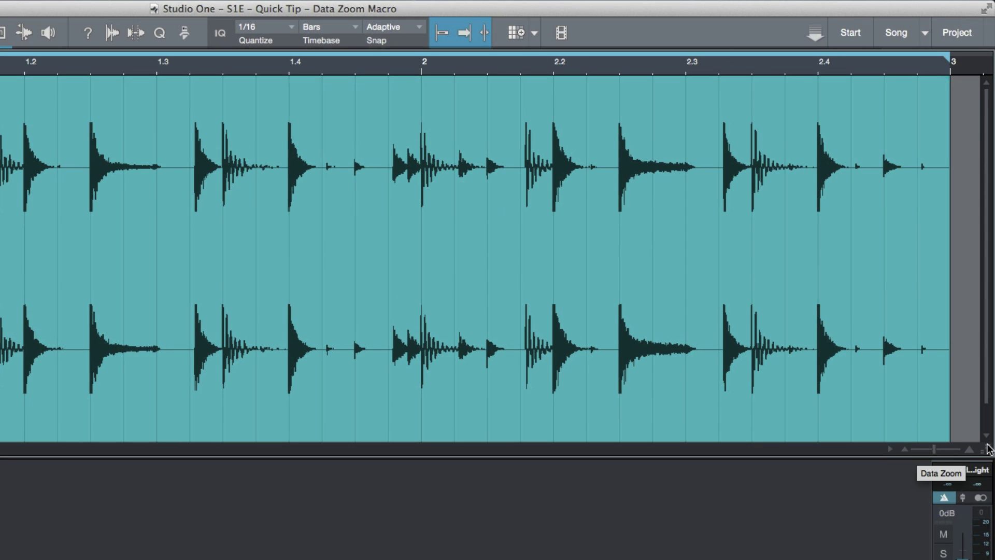
left_click_drag(989, 448, 985, 531)
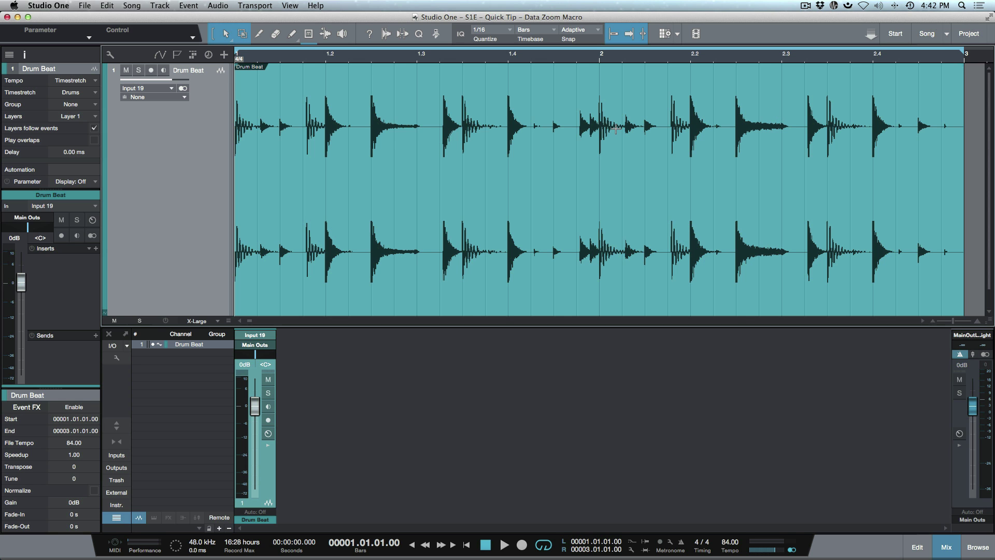
scroll(611, 130, "up", 3)
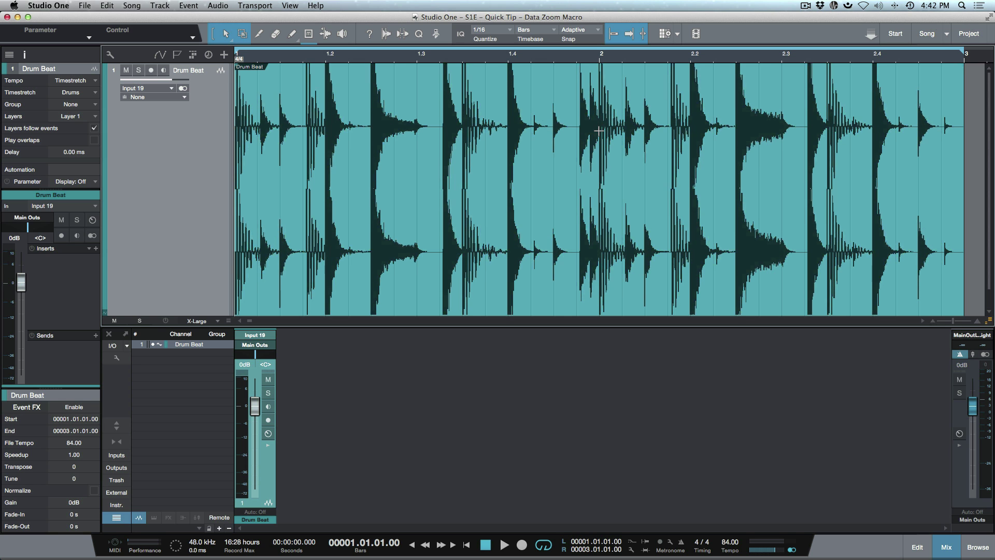
scroll(602, 132, "down", 3)
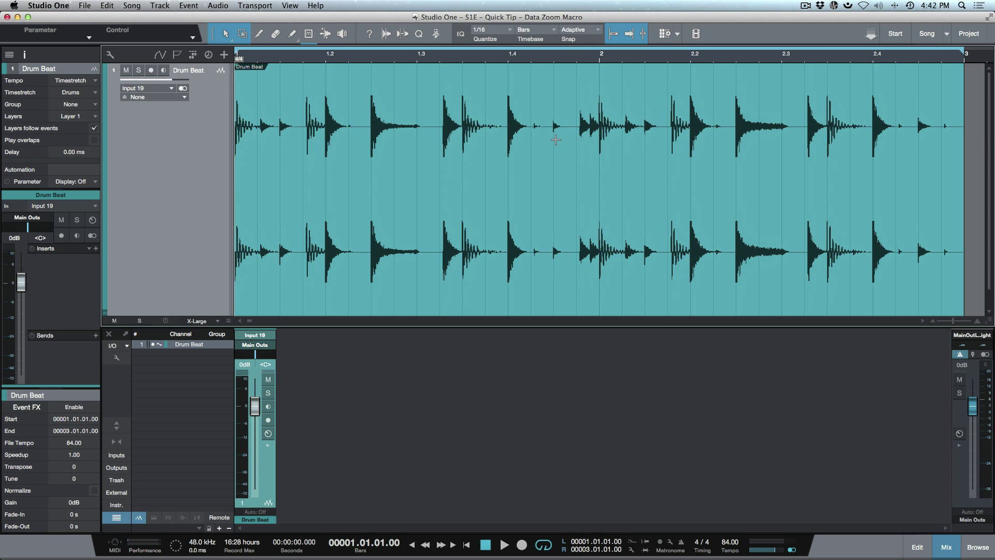
left_click_drag(518, 129, 641, 150)
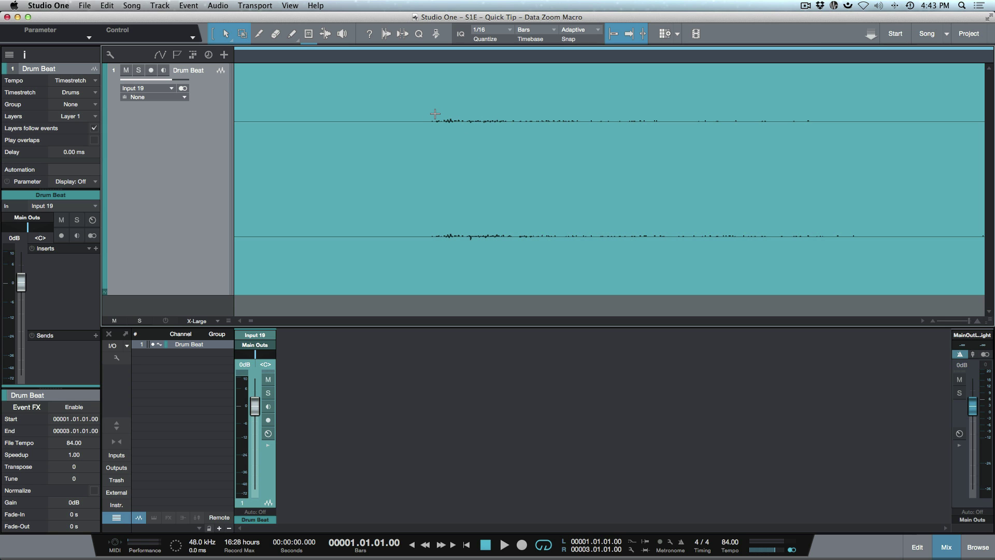
scroll(435, 114, "up", 5)
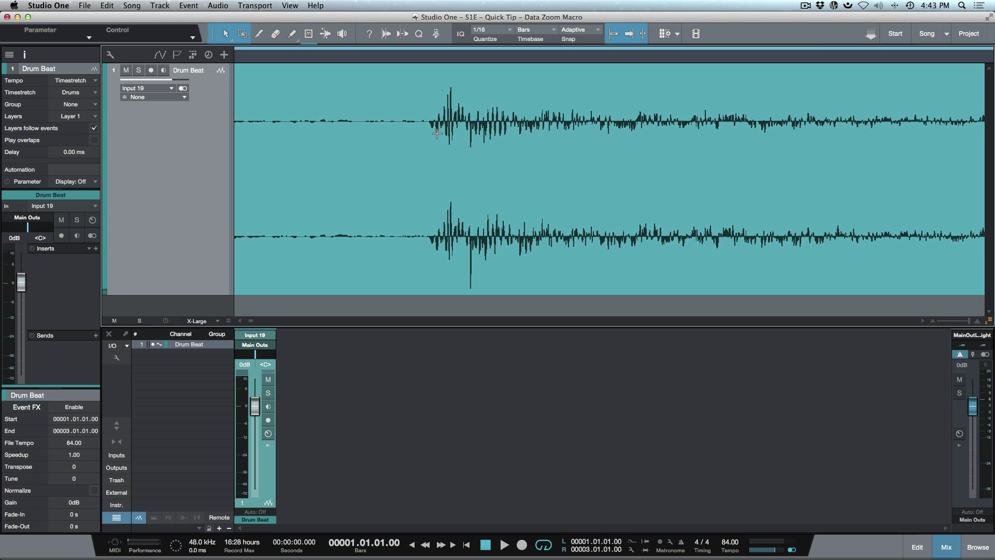
left_click_drag(419, 152, 450, 152)
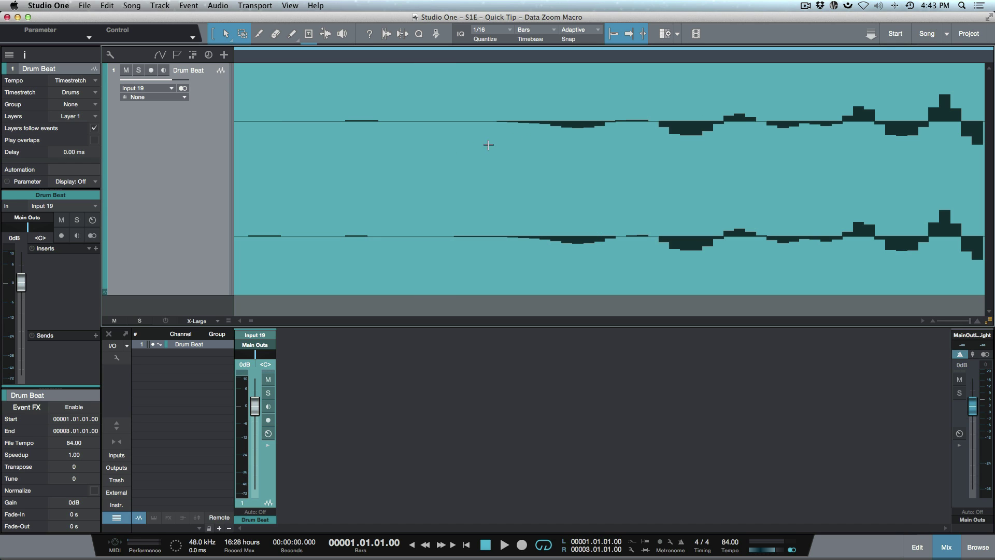
Split the Drum Beat event at the first drum hit and zoom the timeline out two steps.
left_click(498, 116)
key("alt+x")
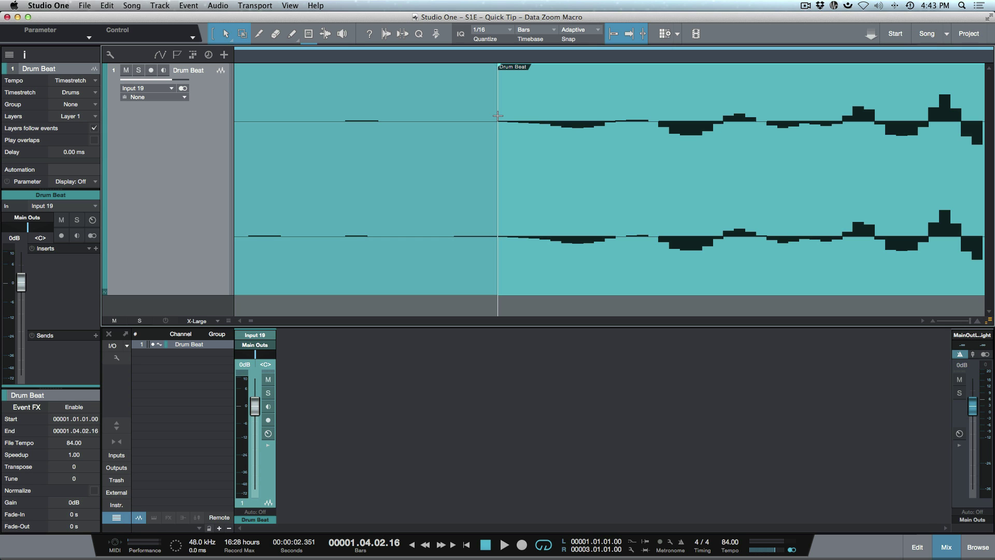
key("x")
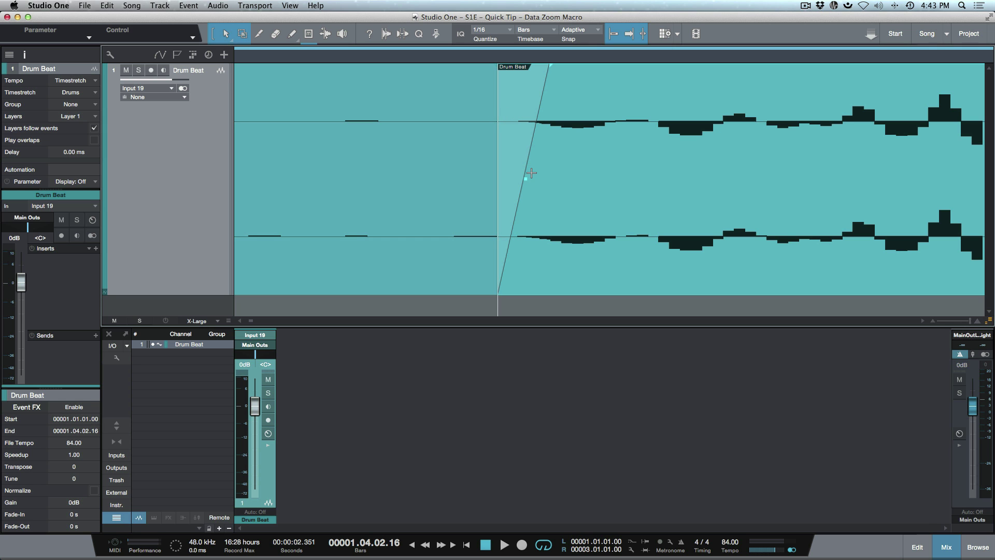
key("w")
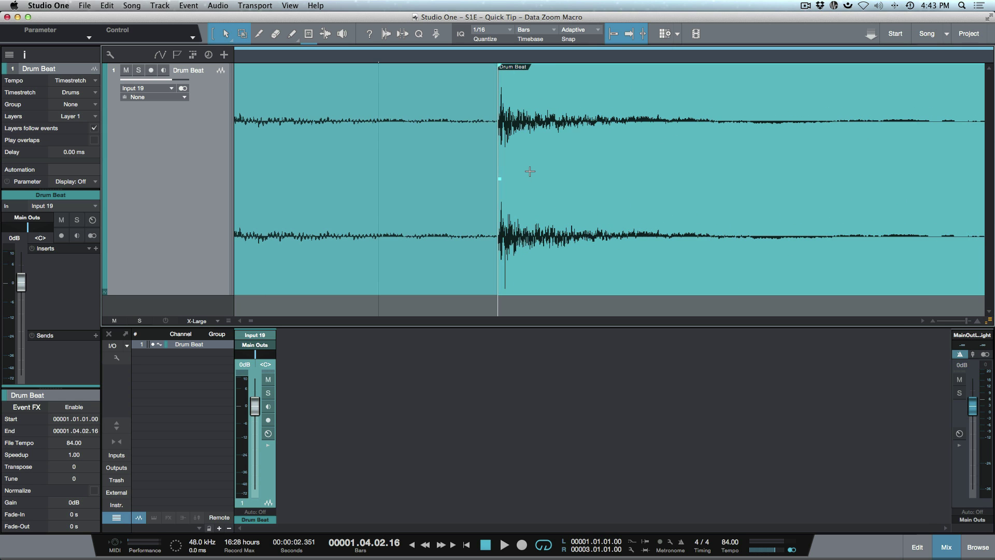
key("w")
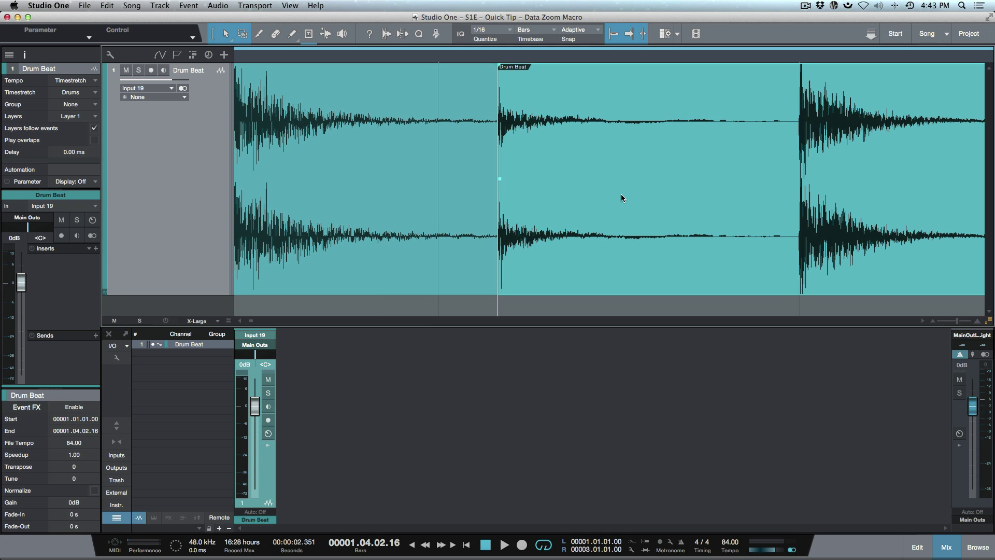
Select the new Drum Beat event after the split and toggle zoom-to-fit on it.
left_click(444, 214)
left_click(577, 211)
scroll(570, 205, "right", 5)
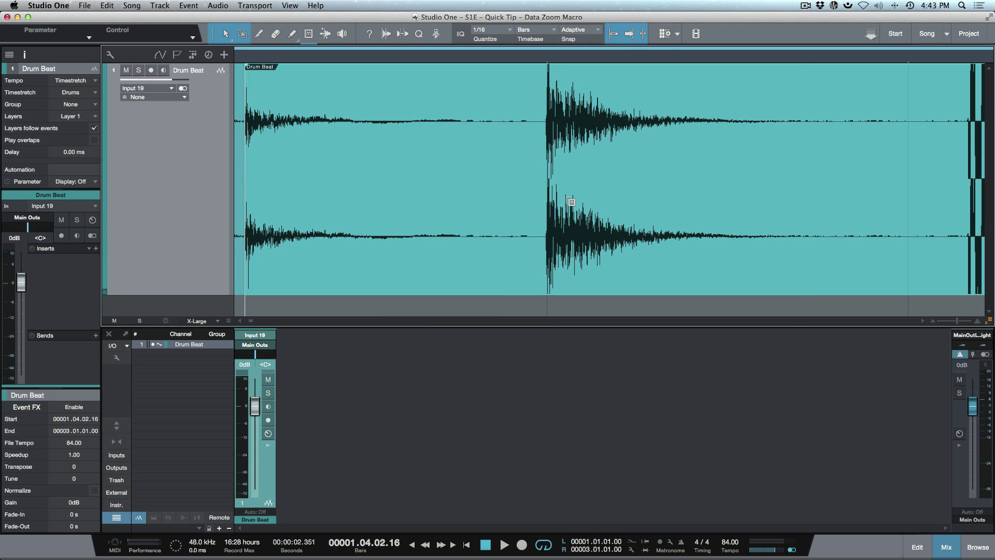
key("Escape")
left_click(566, 199)
key("z")
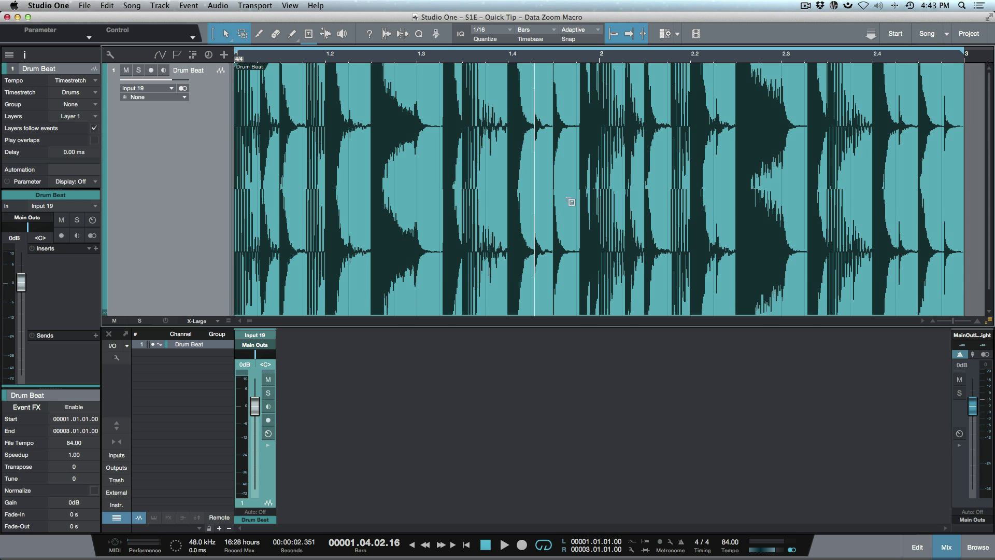
key("z")
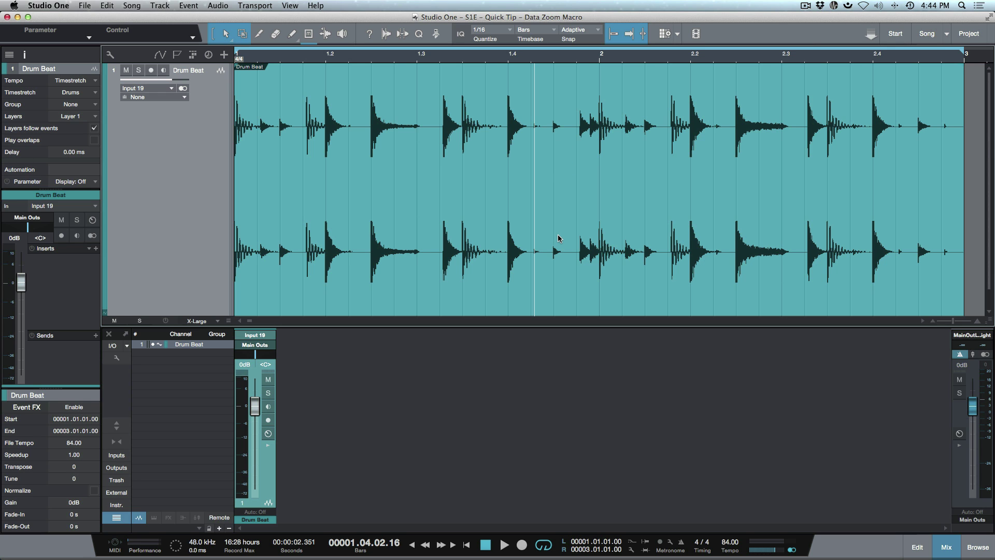
Enlarge the Drum Beat waveform's amplitude with Alt+Up, then return it to normal with Alt+Down.
key("alt+Up")
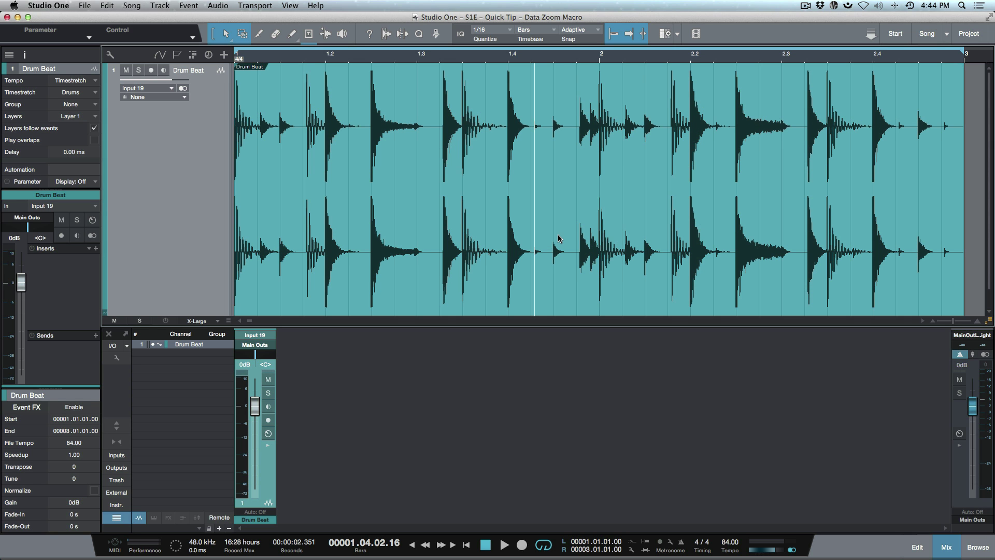
key("alt+Up")
key("alt+Up")
key("alt+Up")
key("alt+Up")
key("alt+Up")
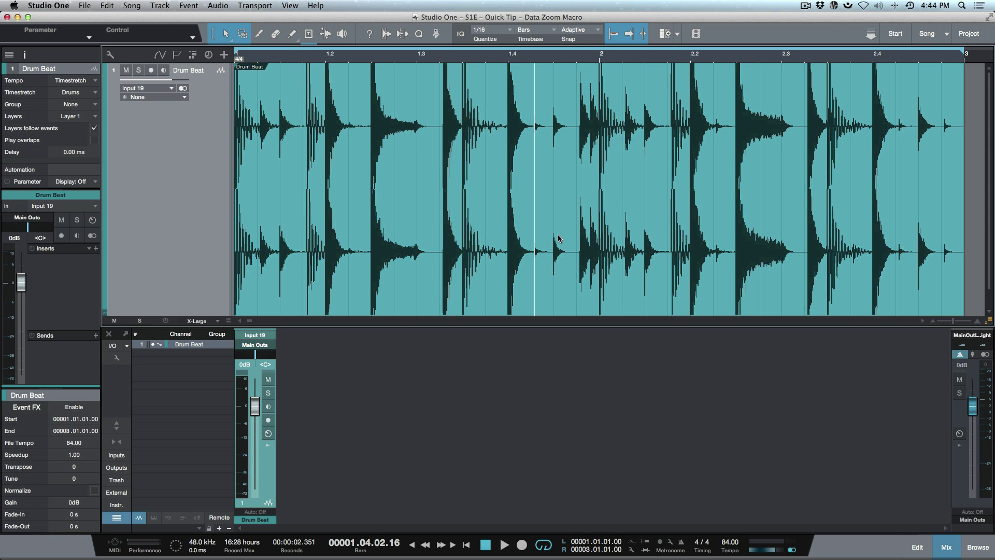
key("alt+Up")
key("alt+Up")
key("alt+Up")
key("alt+Up")
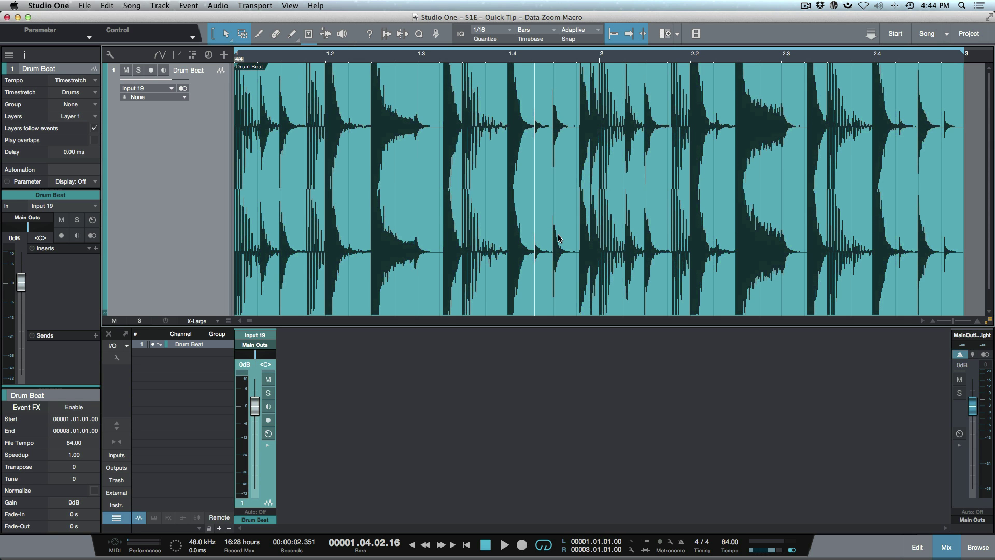
key("alt+Up")
key("alt+Up")
key("alt+Up")
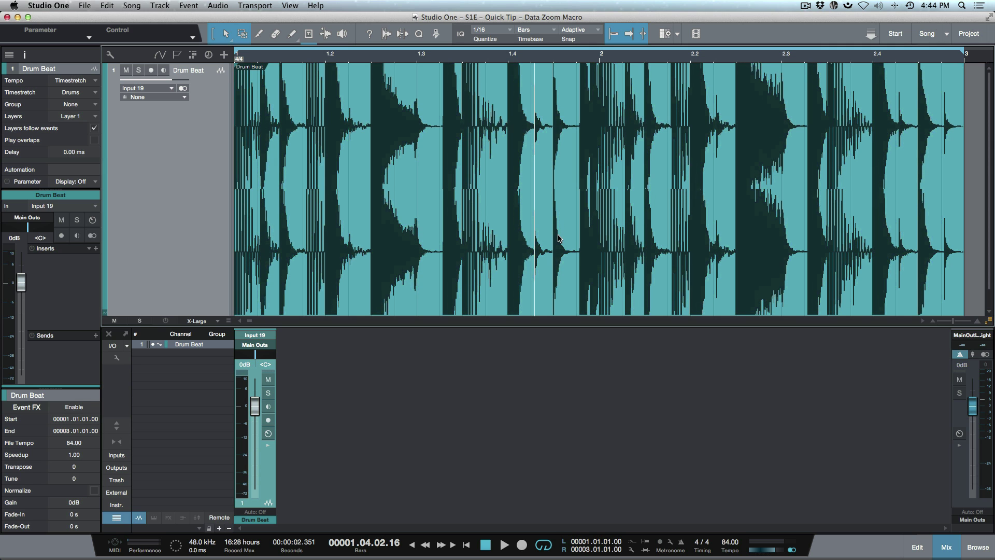
key("alt+Down")
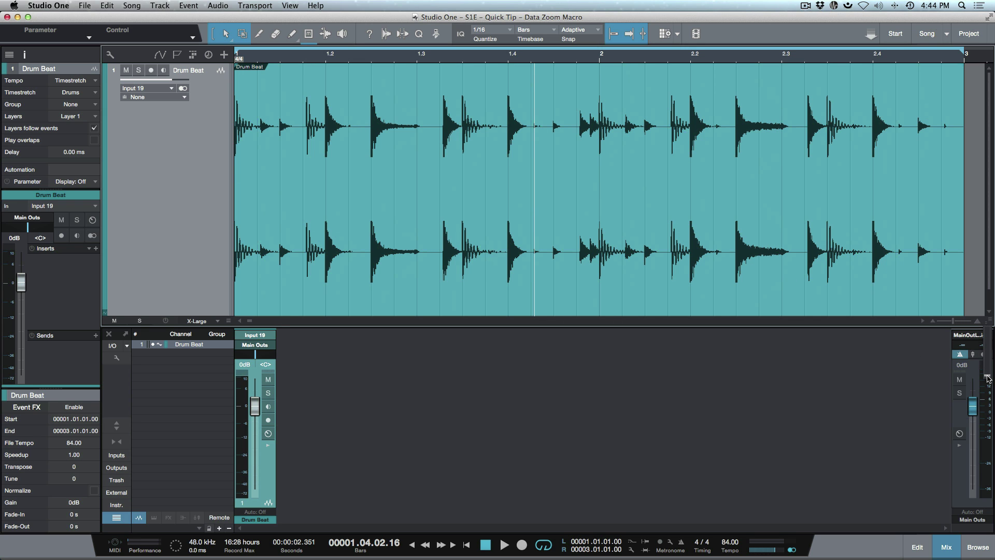
key("alt+Up")
key("alt+Up")
key("alt+Up")
key("alt+Up")
key("alt+Up")
key("alt+Up")
key("alt+Up")
key("alt+Up")
key("alt+Down")
key("alt+Down")
key("alt+Down")
key("alt+Down")
Show the macro toolbar, open the Macro Organizer from the Edit wrench, and select Data Zoom in.
left_click(436, 33)
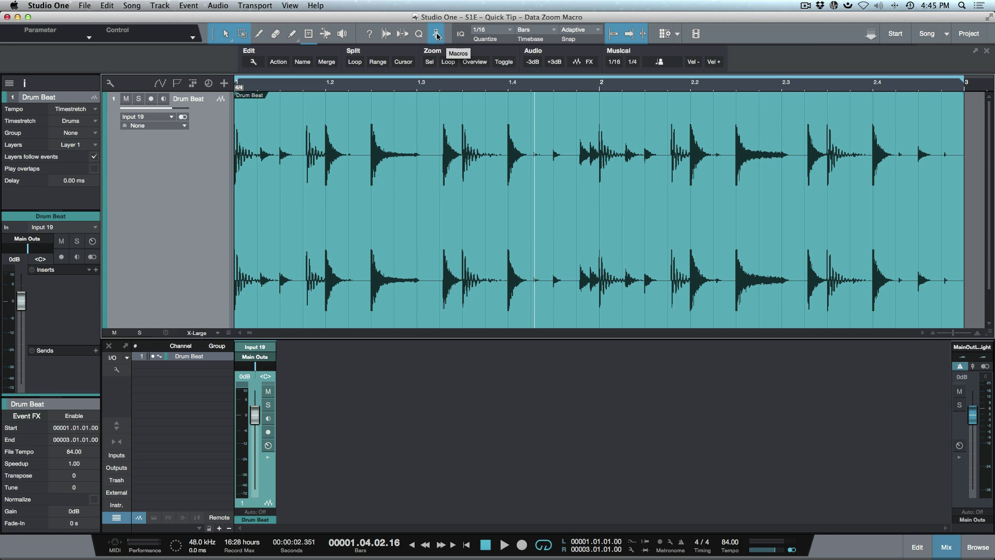
left_click(253, 62)
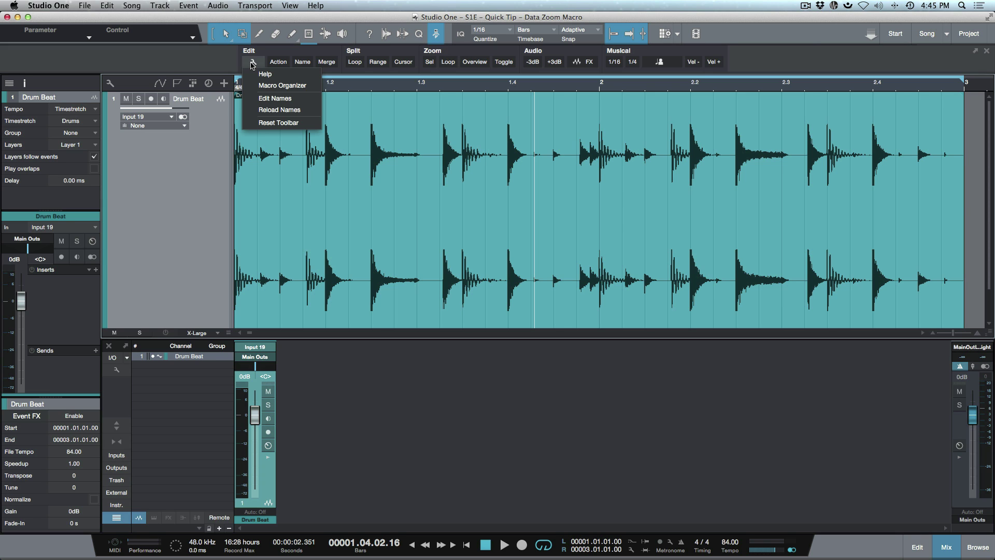
left_click(270, 86)
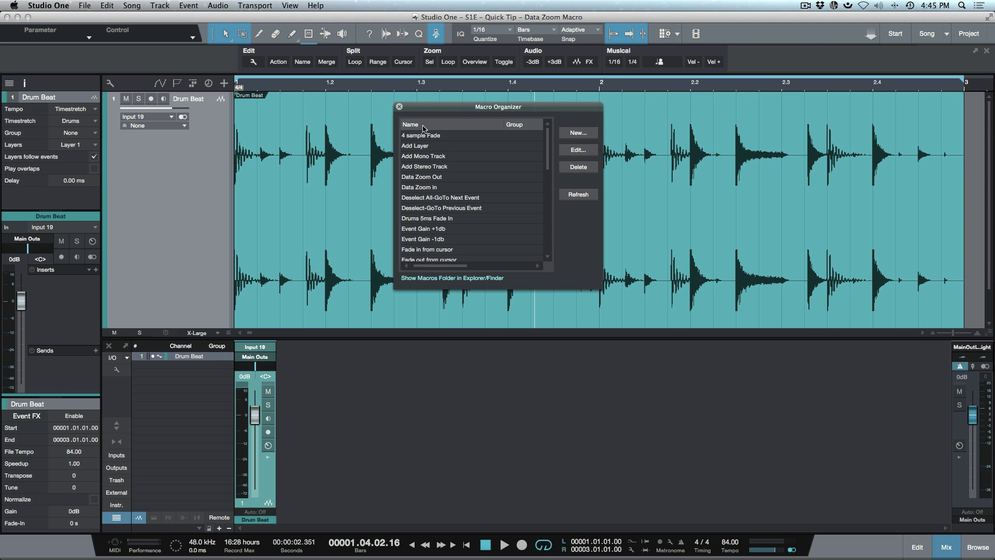
left_click(455, 187)
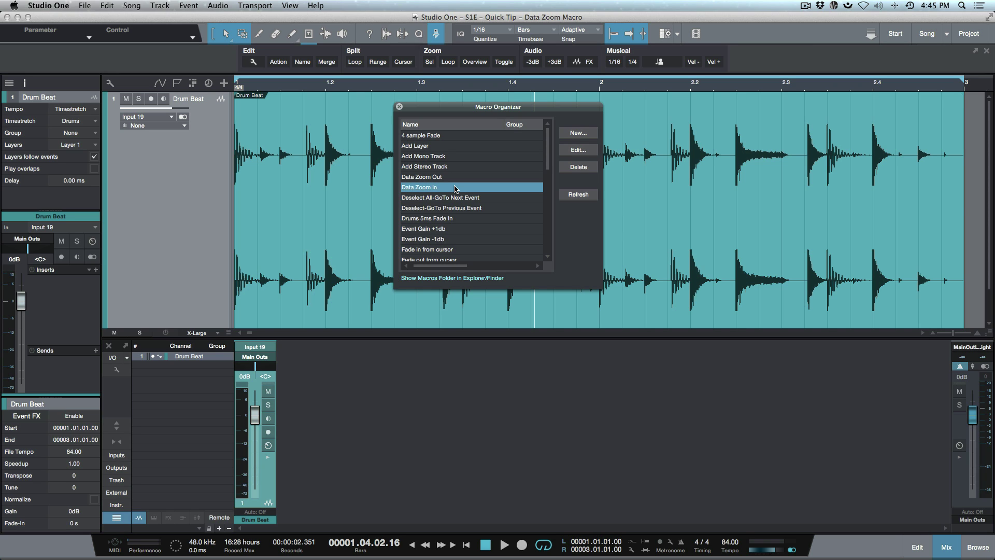
left_click(577, 150)
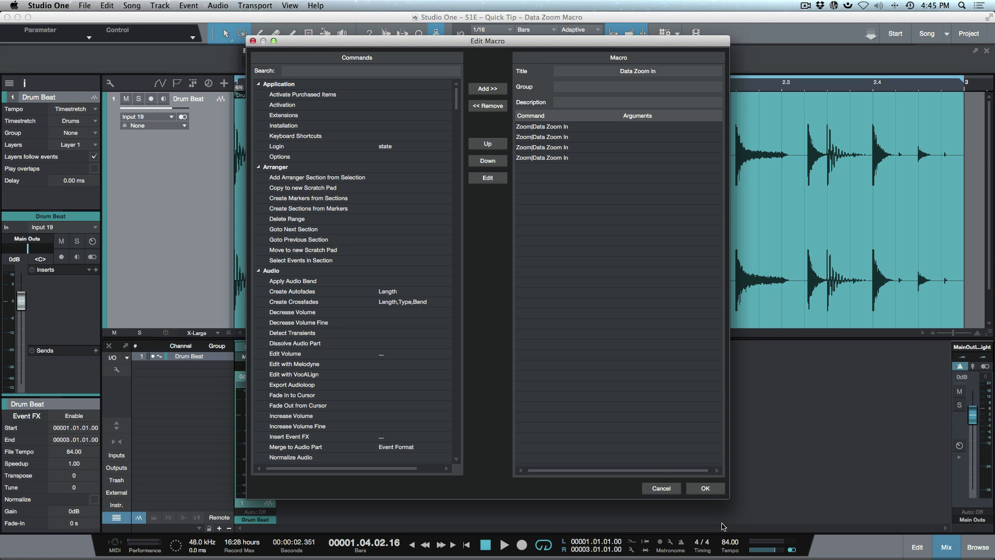
left_click(661, 488)
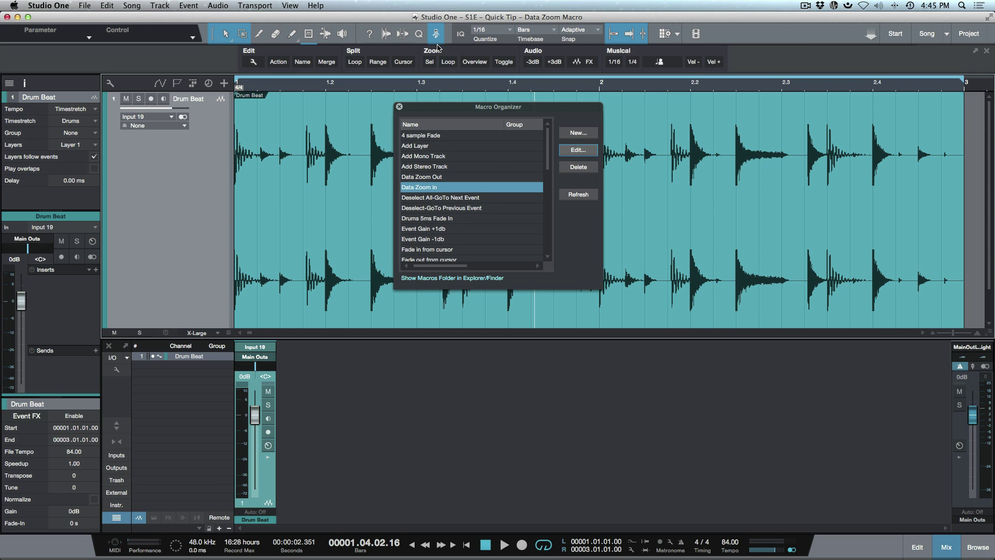
left_click(450, 178)
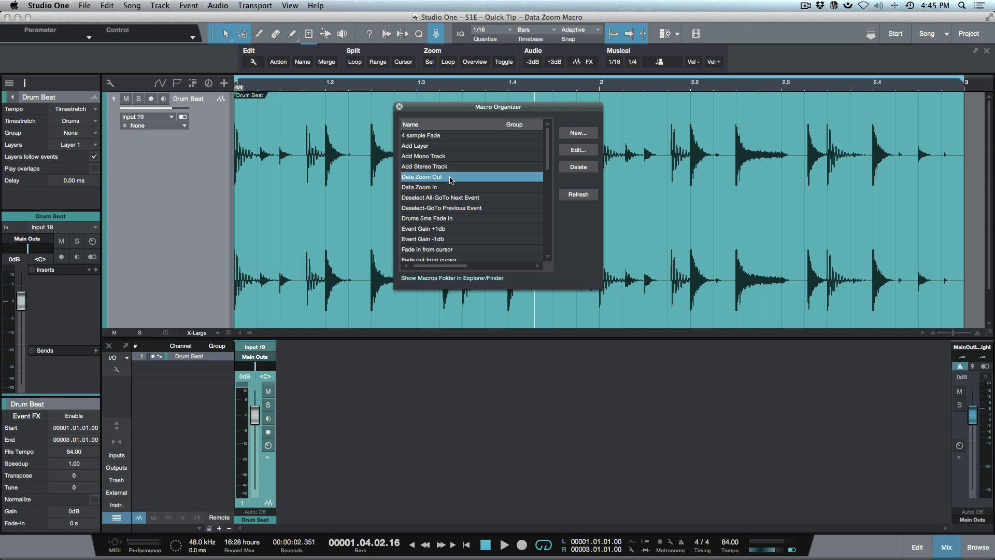
left_click(577, 149)
scroll(608, 165, "down", 3)
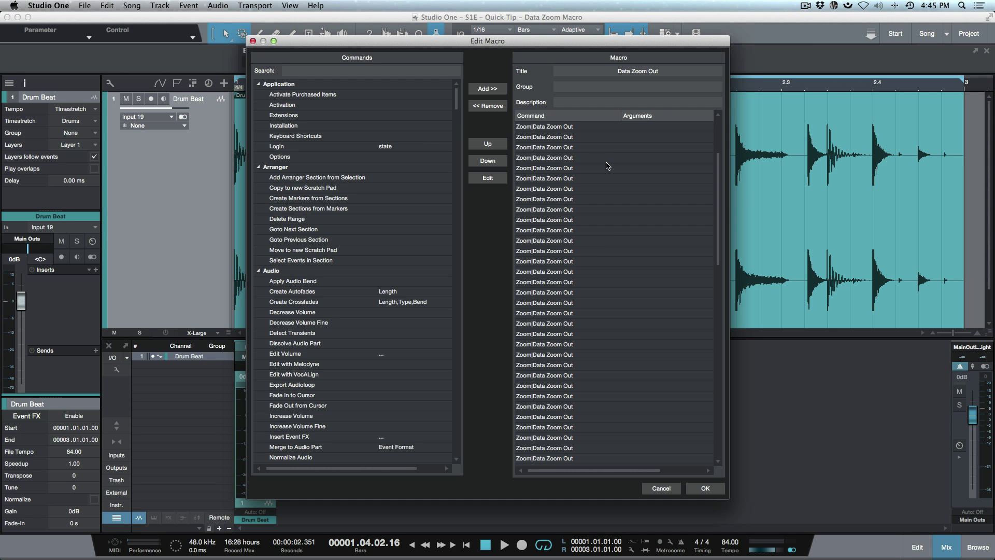
scroll(607, 165, "up", 10)
left_click(662, 488)
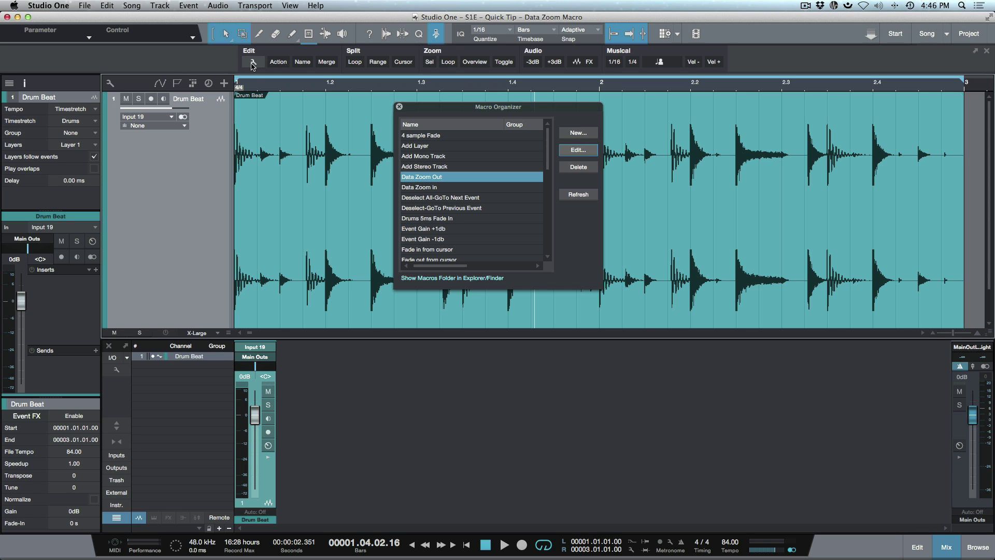
left_click(576, 134)
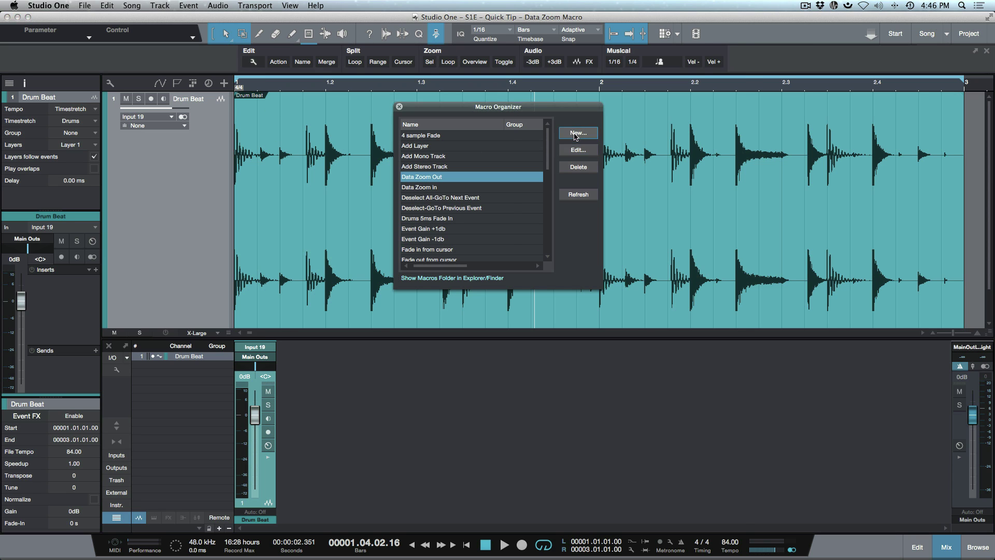
Start a new macro and add repeated Data Zoom In steps found by searching 'zoom'.
left_click(576, 133)
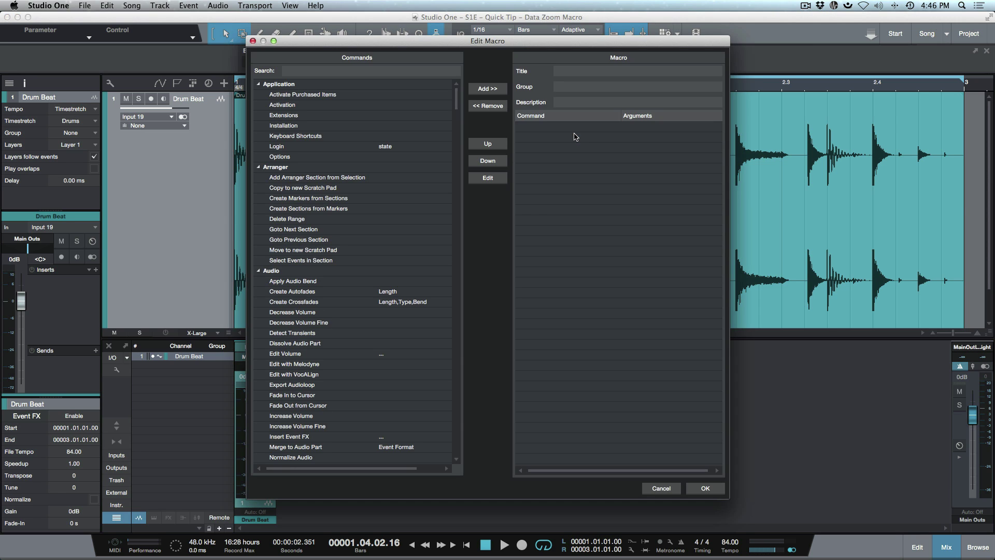
left_click(399, 73)
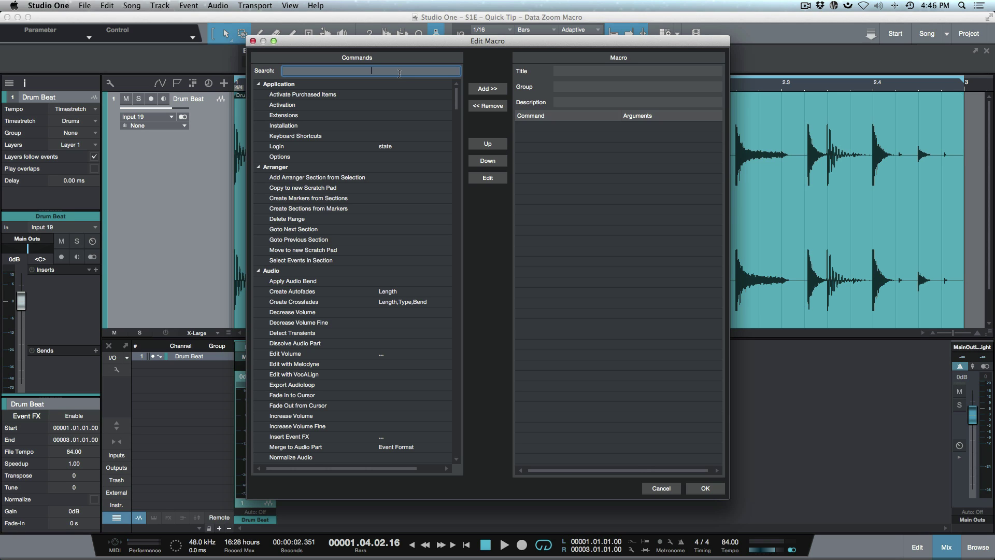
type("zoom")
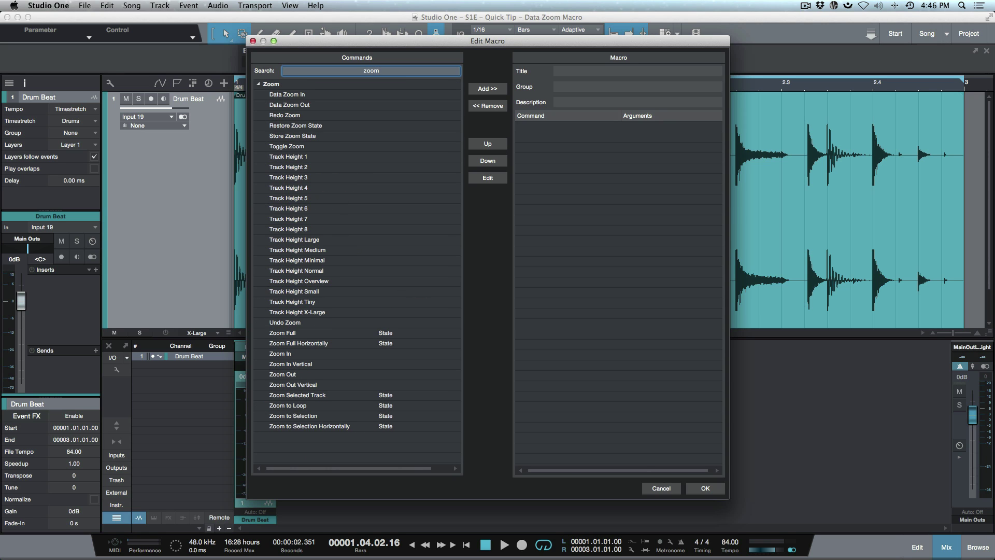
left_click(339, 95)
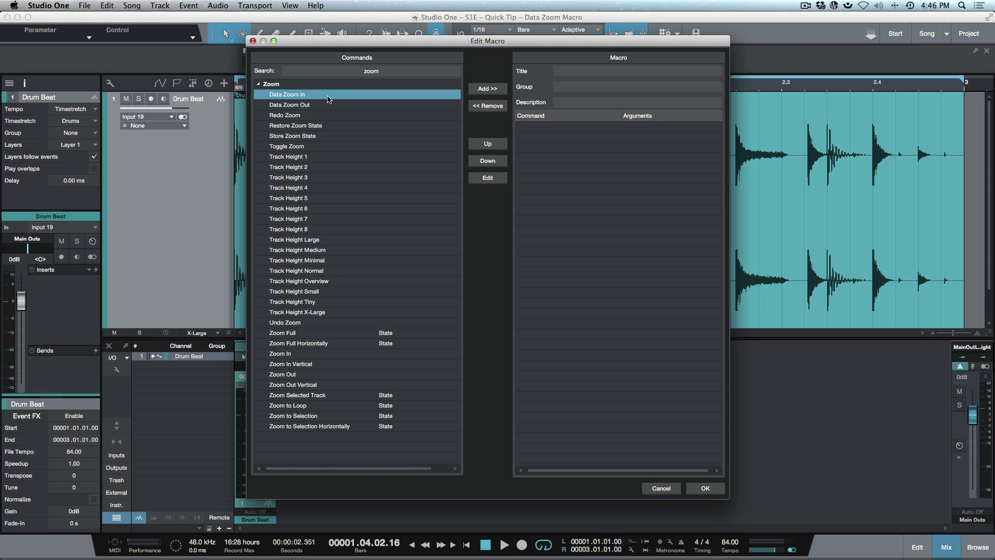
left_click(487, 91)
left_click(487, 91)
left_click(487, 91)
left_click(487, 91)
left_click(488, 91)
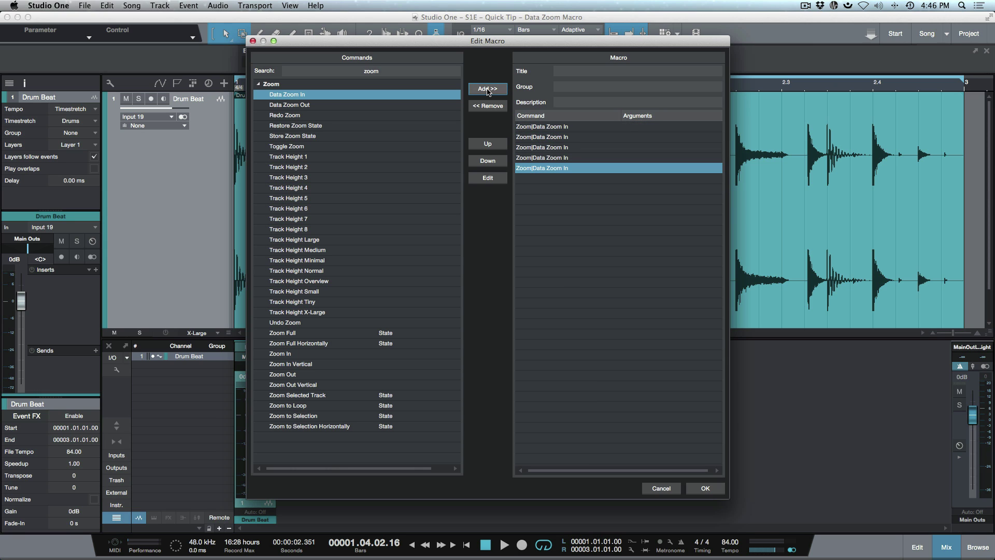
Title the macro 'DATA ZOOM IN MACRO', then cancel the draft without saving it.
left_click(628, 70)
type("DATA ZO")
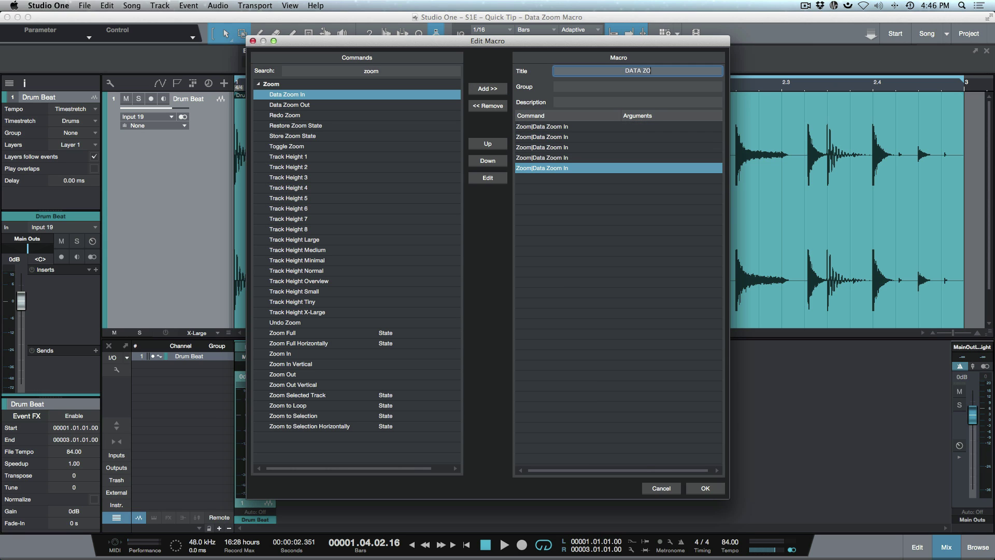
type("OM IN MACRO")
left_click(666, 488)
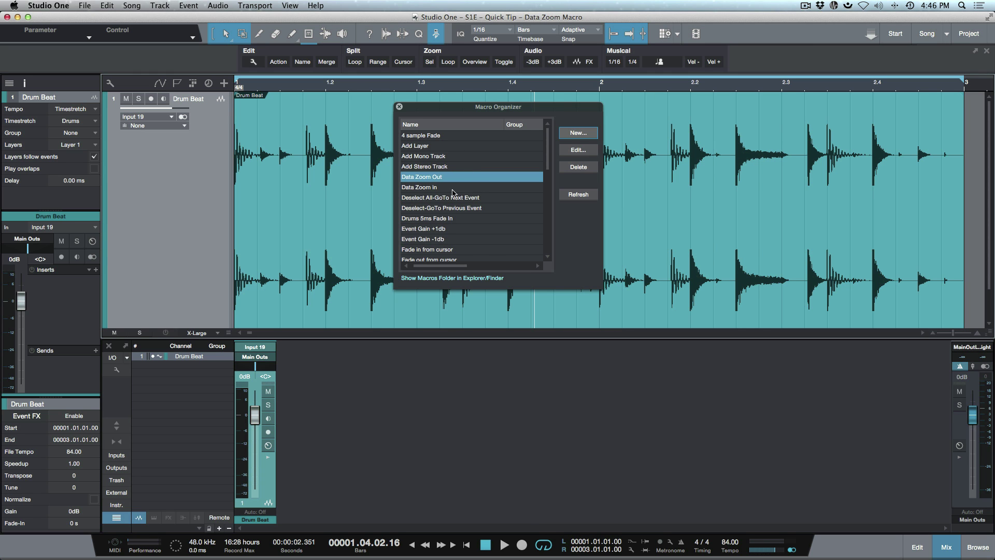
Start a new macro and fill it with many Data Zoom Out steps found by searching 'zoom'.
left_click(578, 133)
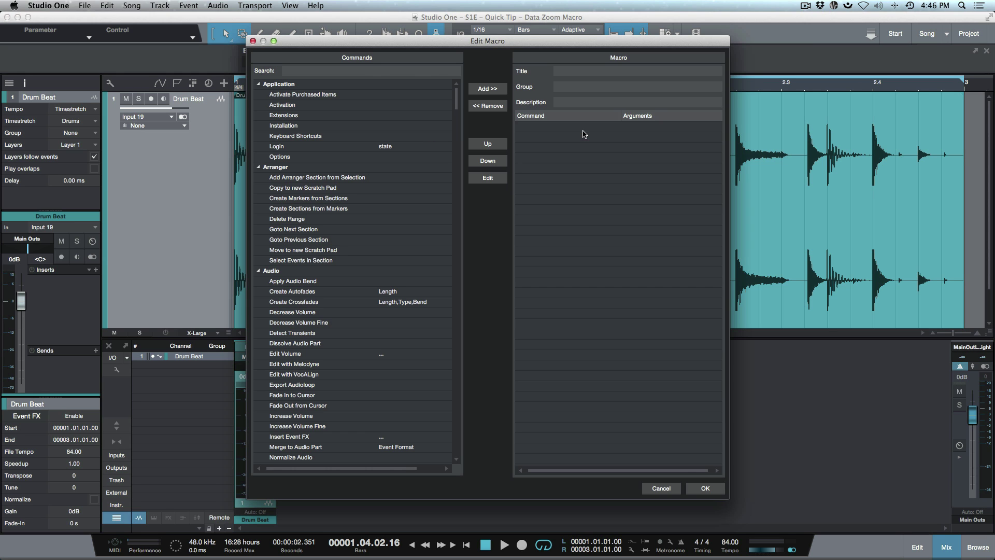
left_click(380, 70)
type("zoom")
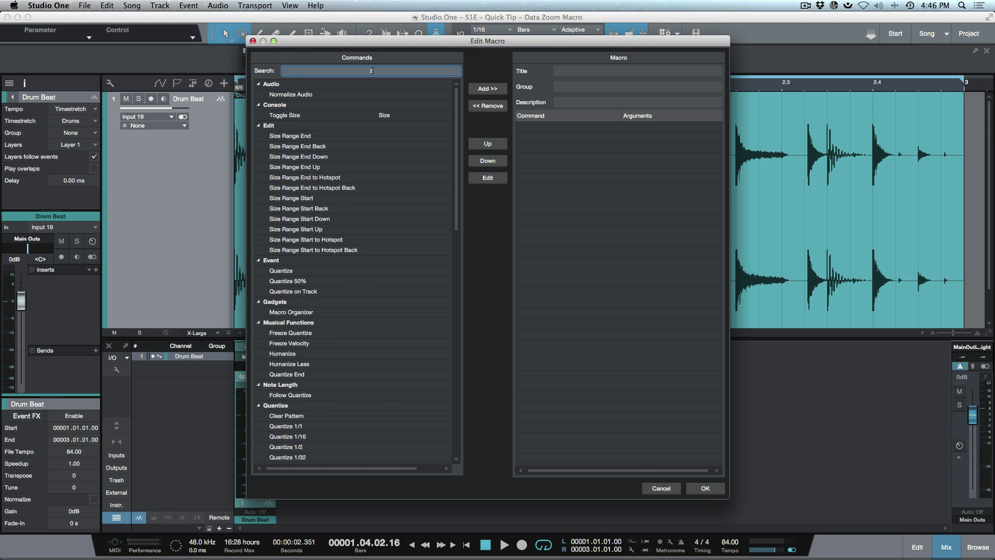
left_click(341, 106)
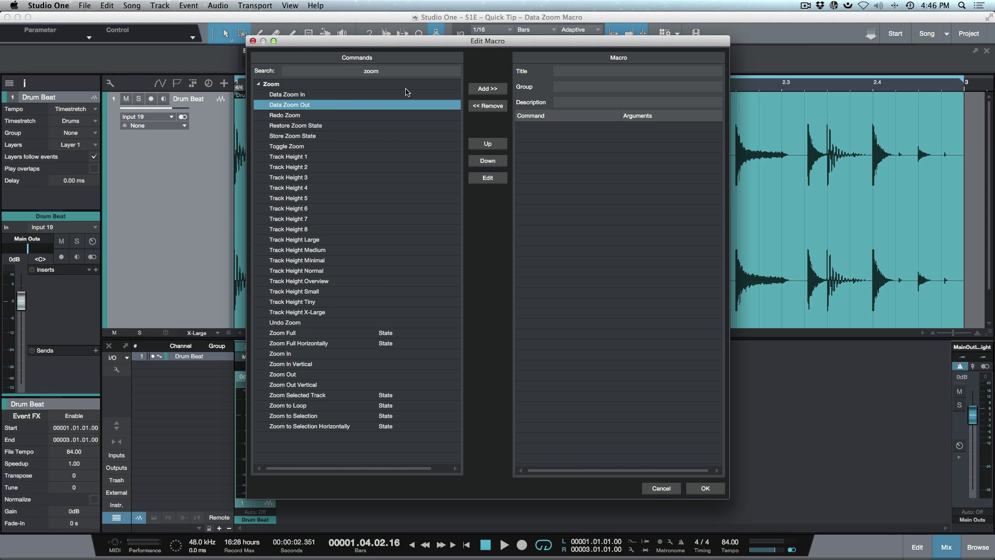
left_click(487, 89)
left_click(487, 89)
left_click(487, 89)
left_click(488, 89)
left_click(487, 89)
left_click(487, 89)
triple_click(487, 89)
triple_click(487, 90)
double_click(488, 89)
triple_click(488, 89)
triple_click(487, 89)
double_click(487, 90)
double_click(487, 89)
double_click(487, 89)
triple_click(487, 89)
triple_click(487, 89)
double_click(487, 89)
double_click(487, 89)
left_click(488, 89)
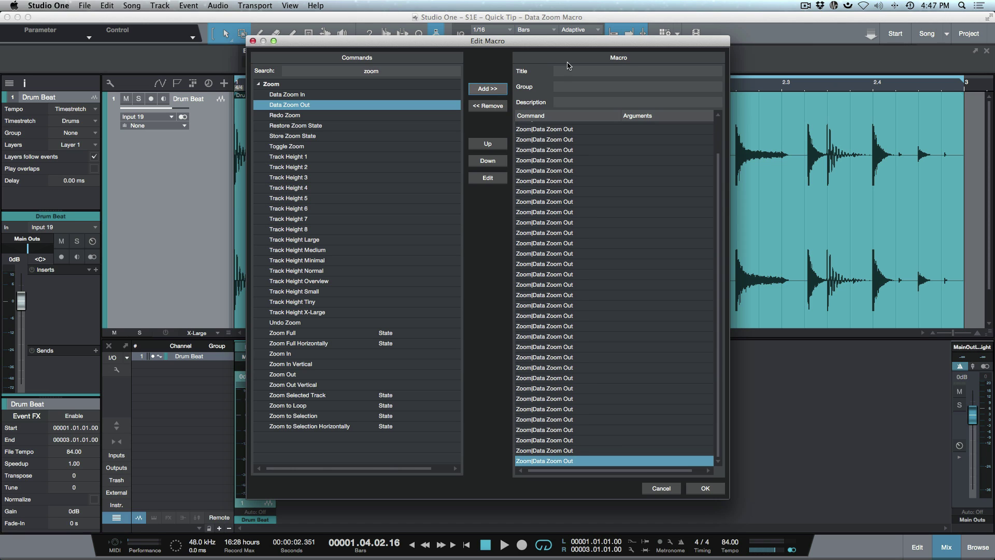
Title the macro 'DATA ZOOM OUT MACRO' and close the macro editor and Macro Organizer.
left_click(593, 72)
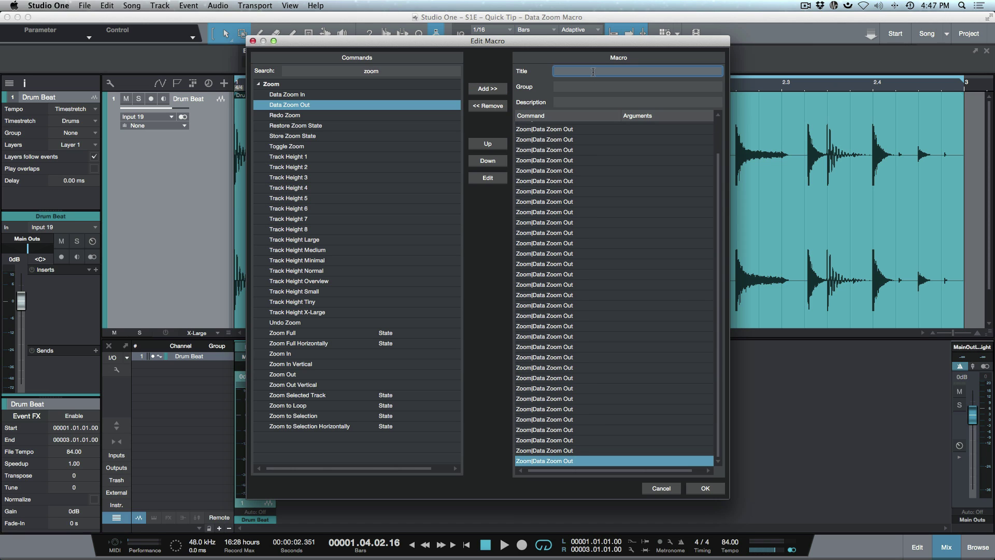
type("DATA ZOOM OUT MACRO")
left_click(673, 488)
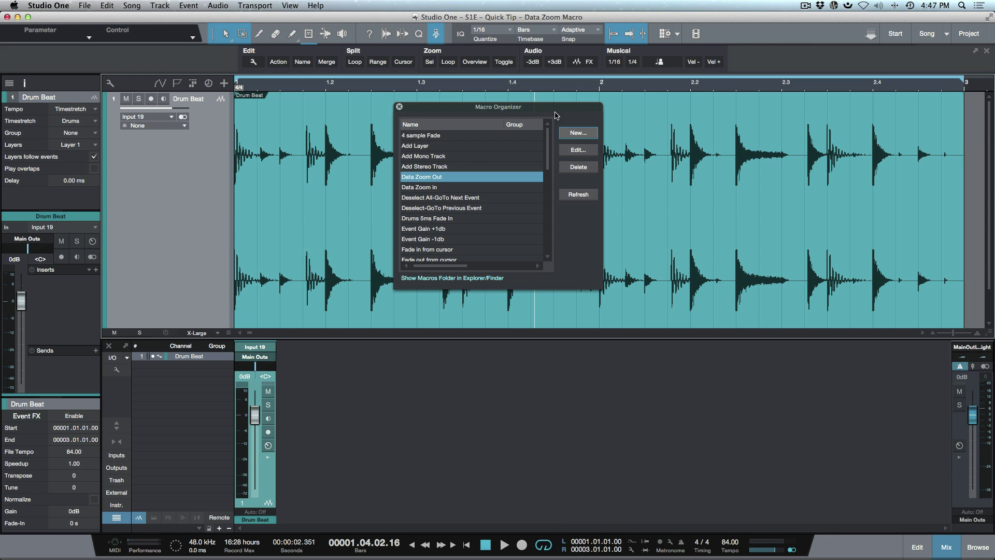
left_click(399, 106)
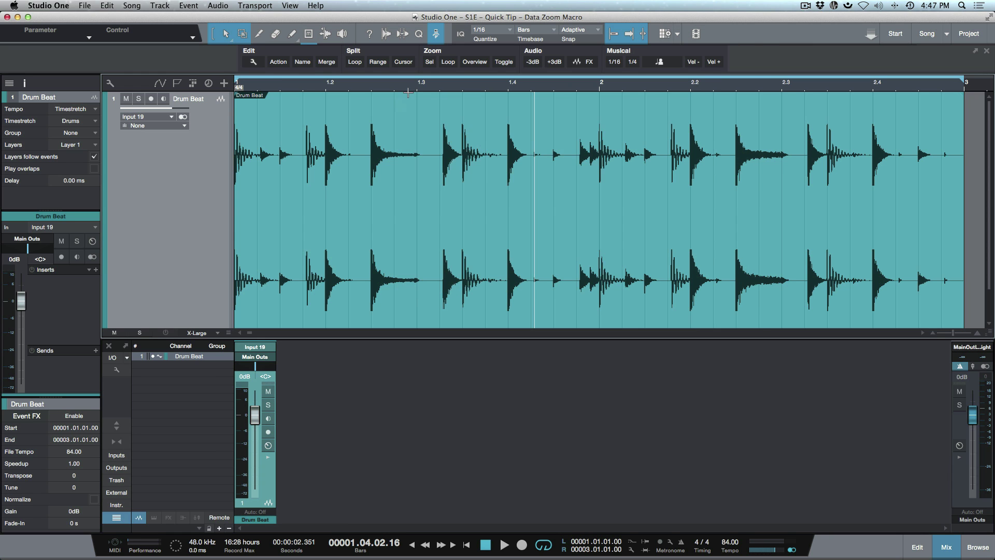
left_click(38, 6)
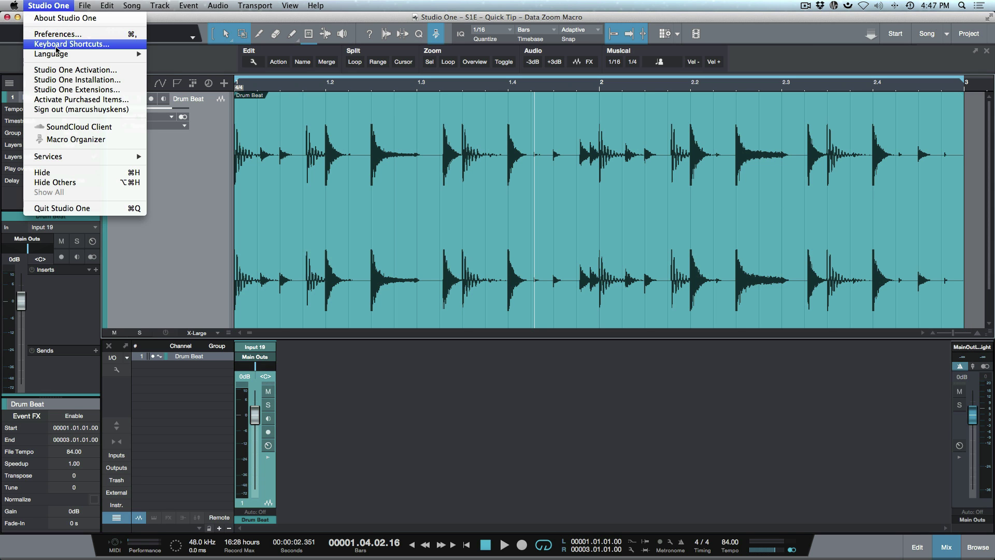
left_click(57, 46)
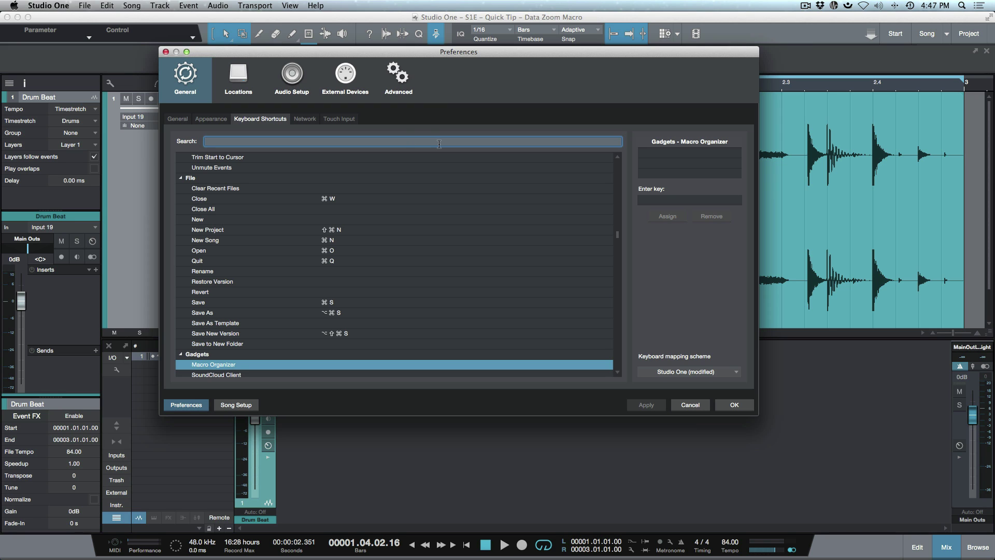
type("data")
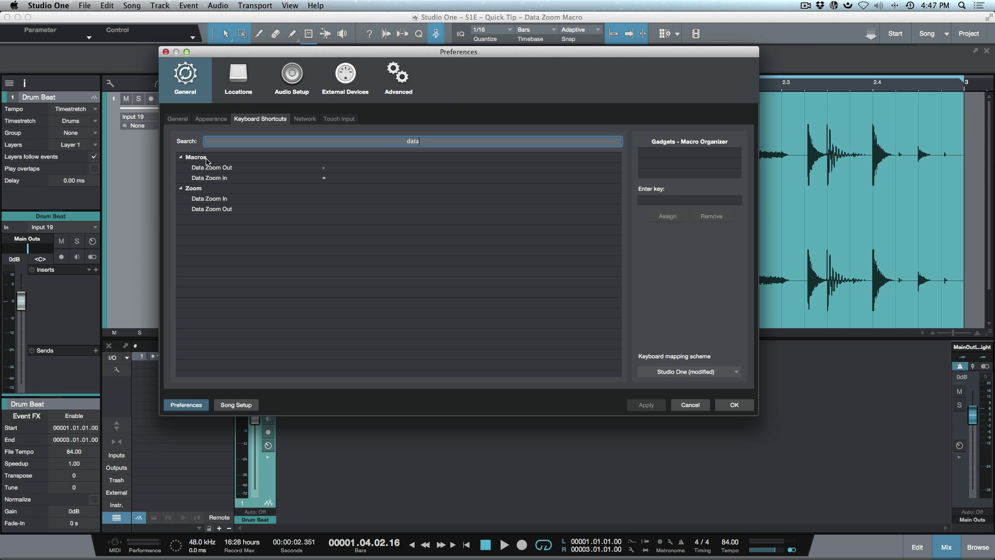
left_click(228, 169)
left_click(236, 179)
left_click(241, 167)
left_click(268, 180)
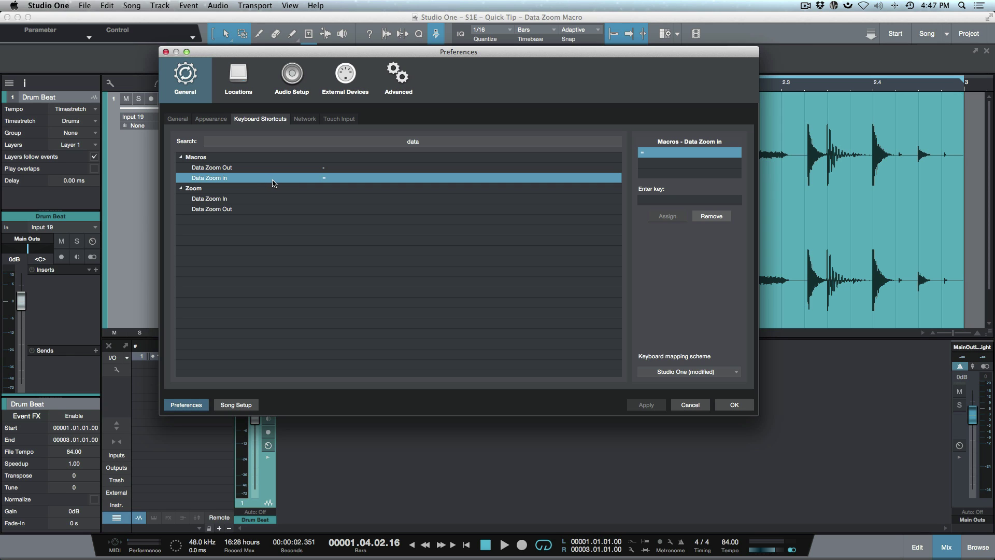
left_click(289, 168)
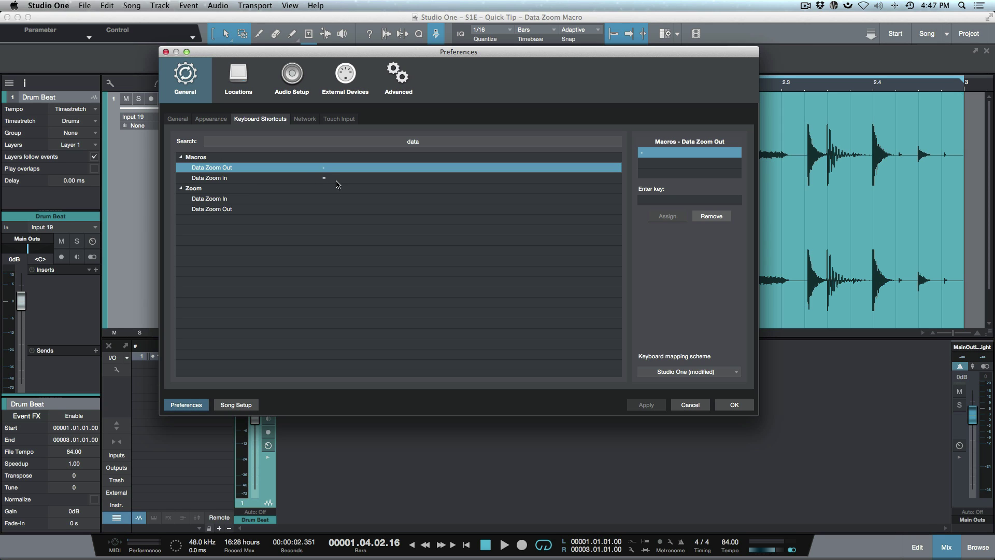
left_click(297, 179)
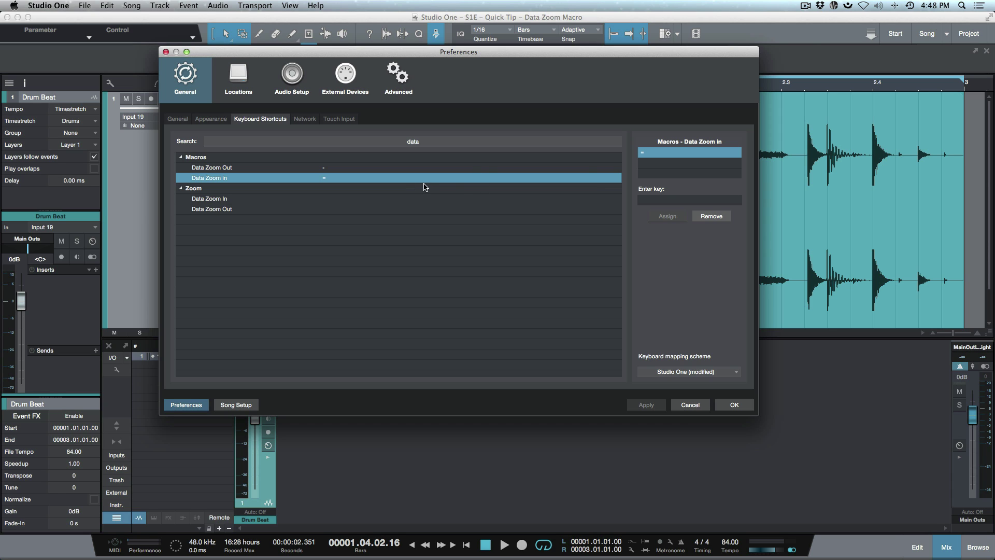
left_click(668, 201)
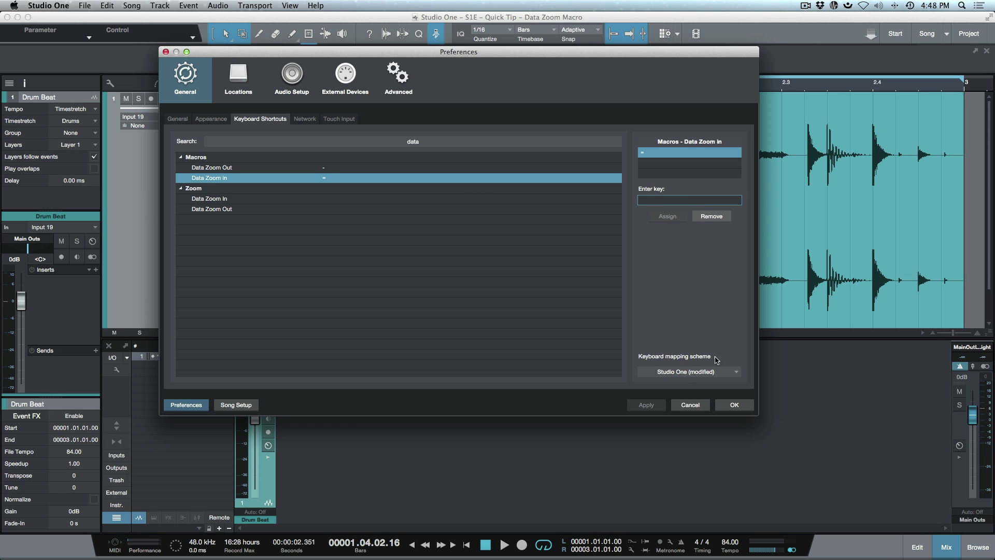
left_click(698, 407)
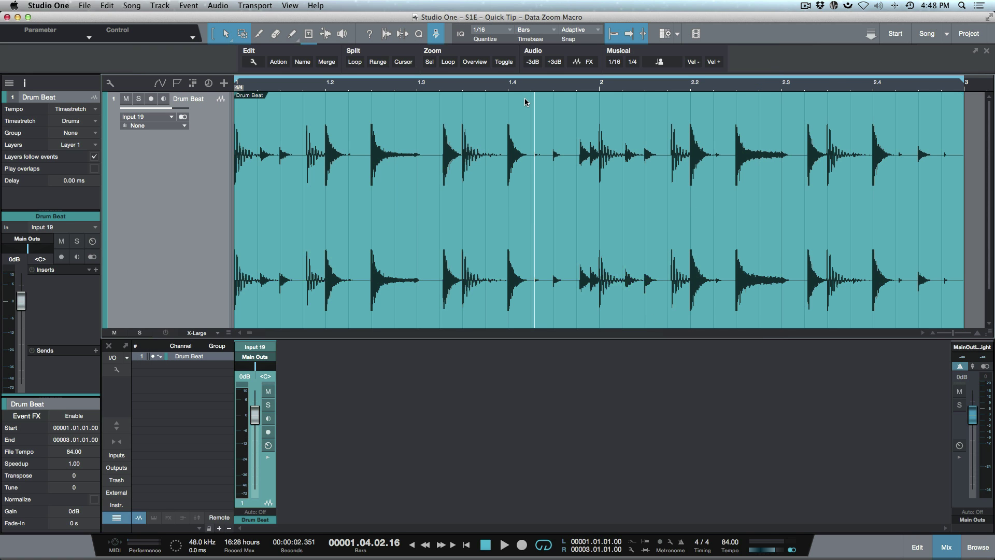